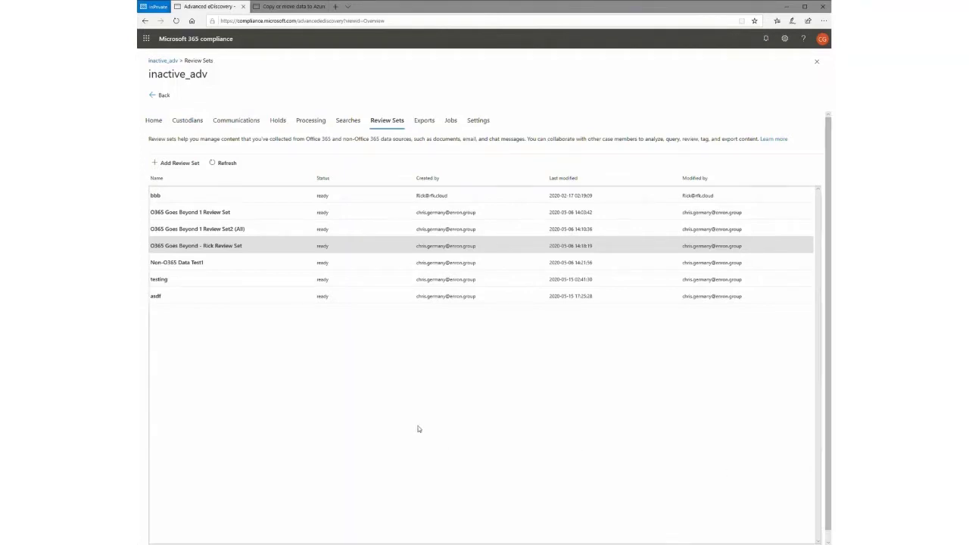
Open the fourth review set in the list and filter its documents by native file extension equal to pdf
{"action": "left_click", "coordinate": [218, 248]}
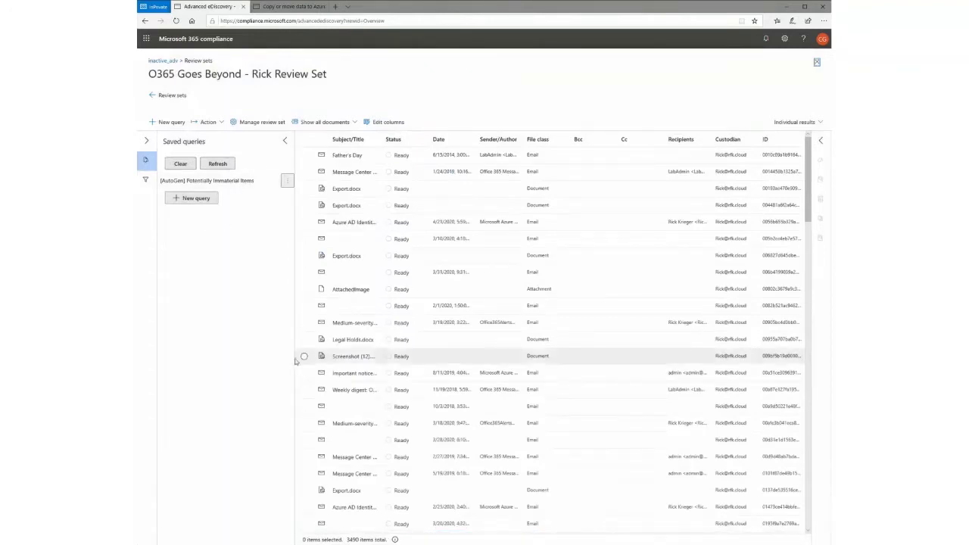
{"action": "left_click", "coordinate": [146, 180]}
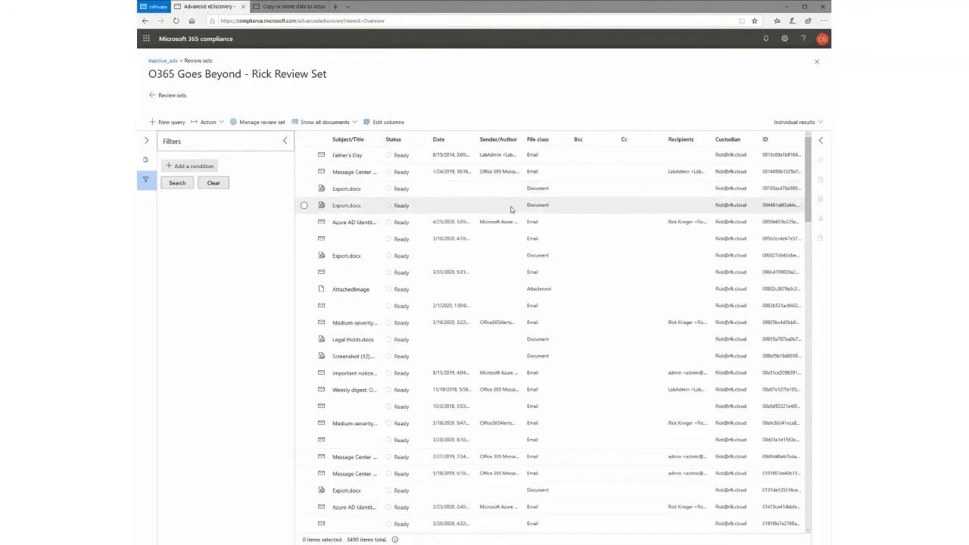
{"action": "left_click", "coordinate": [193, 166]}
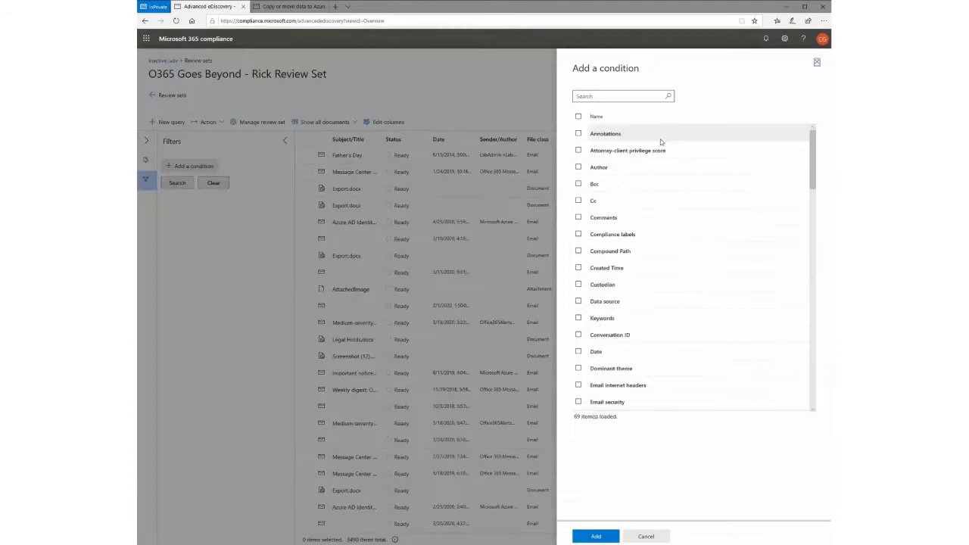
{"action": "left_click", "coordinate": [608, 99]}
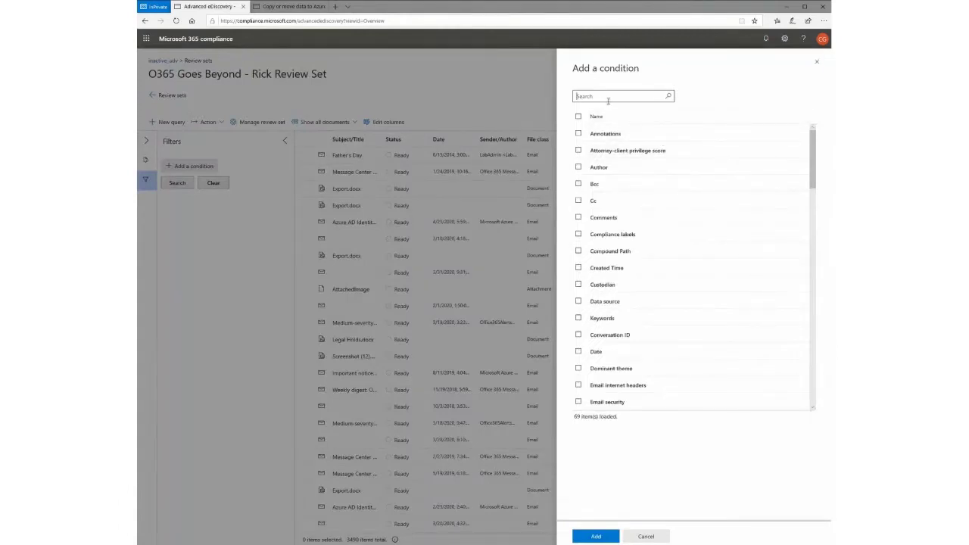
{"action": "type", "text": "file"}
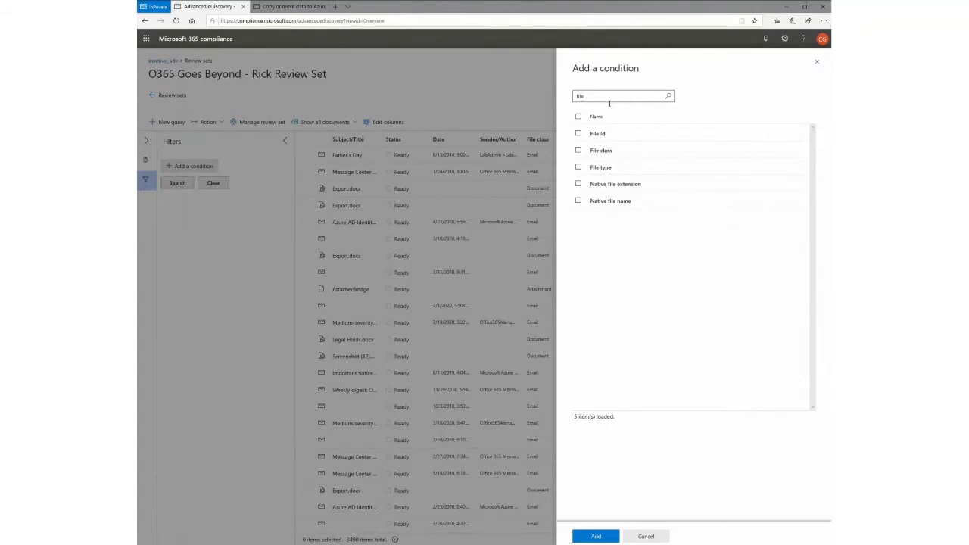
{"action": "left_click", "coordinate": [578, 185]}
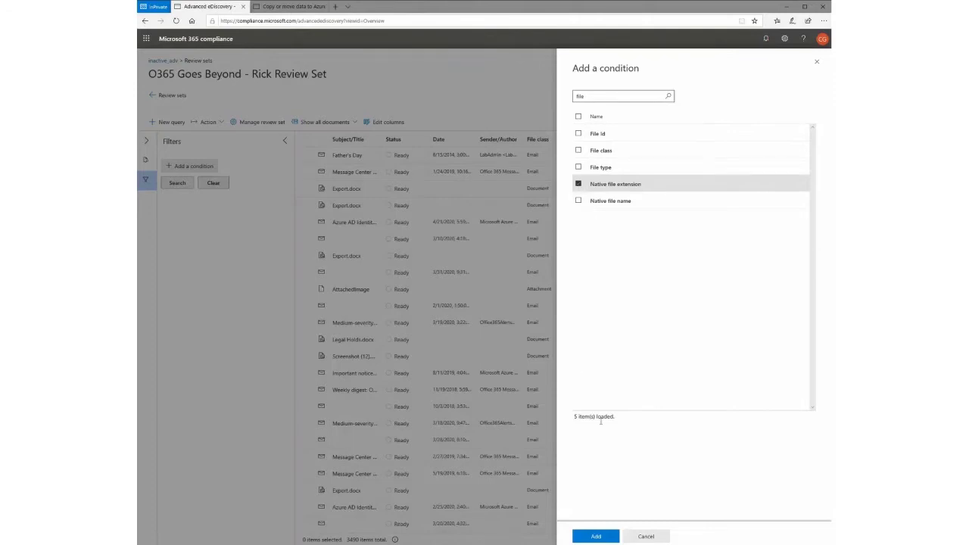
{"action": "left_click", "coordinate": [602, 535]}
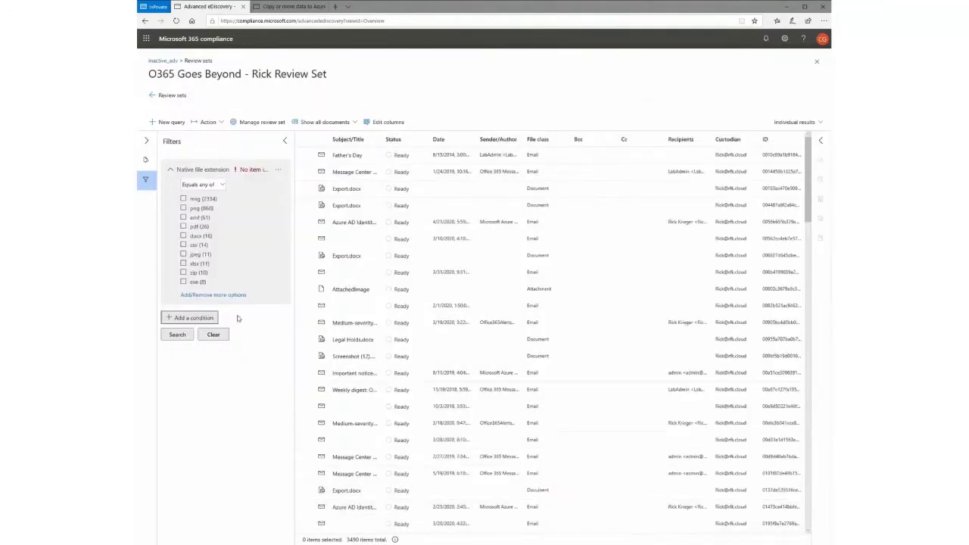
{"action": "left_click", "coordinate": [206, 228]}
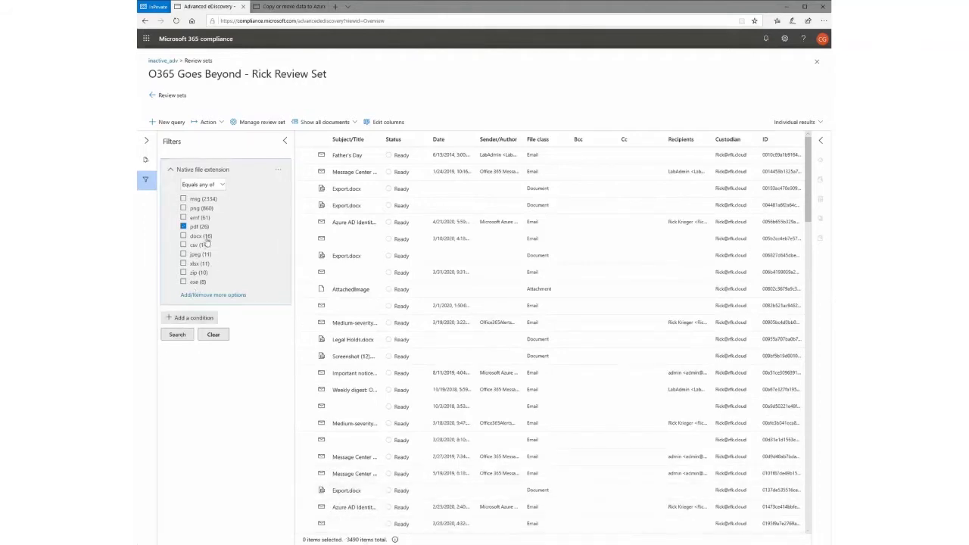
{"action": "left_click", "coordinate": [177, 338]}
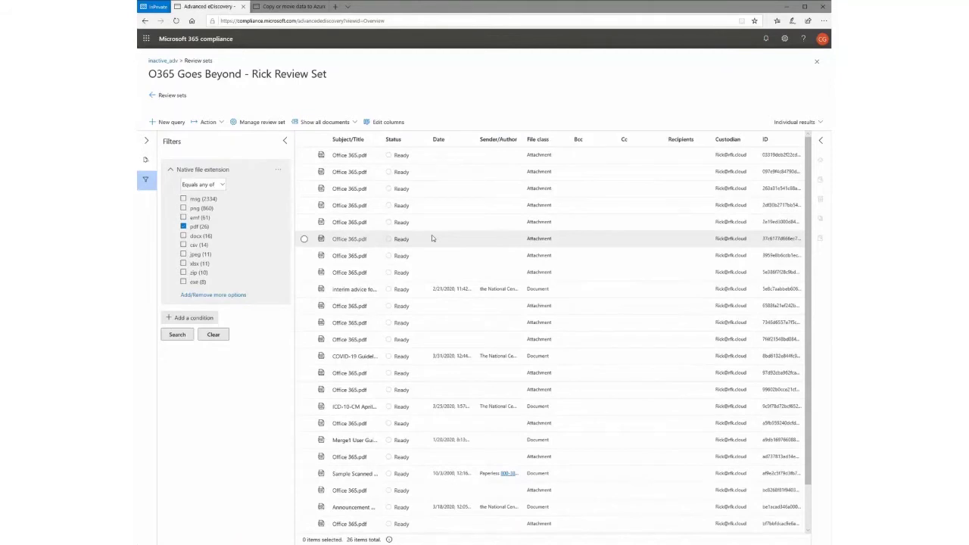
Open the COVID-19 Guidelines document and collapse the filters and tagging areas to enlarge its preview
{"action": "left_click", "coordinate": [470, 358]}
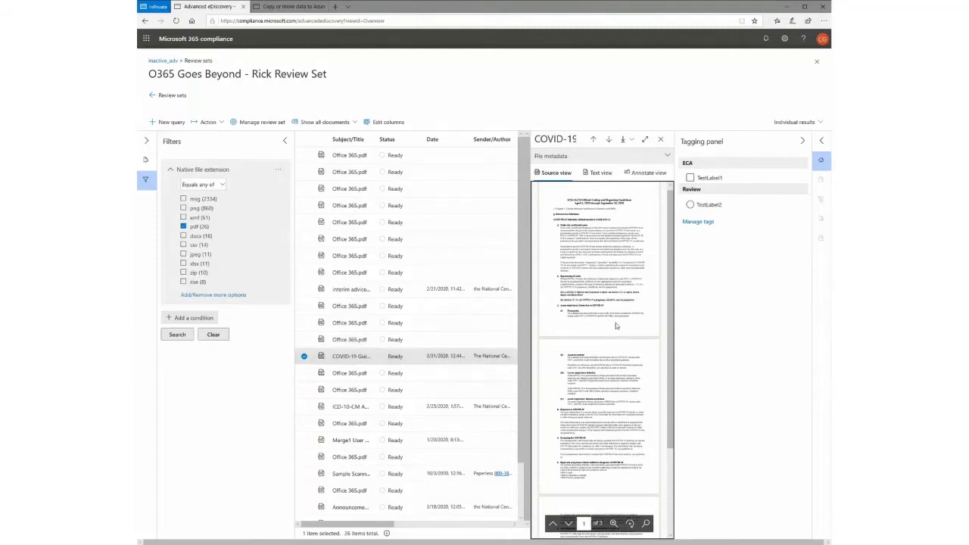
{"action": "left_click", "coordinate": [286, 141]}
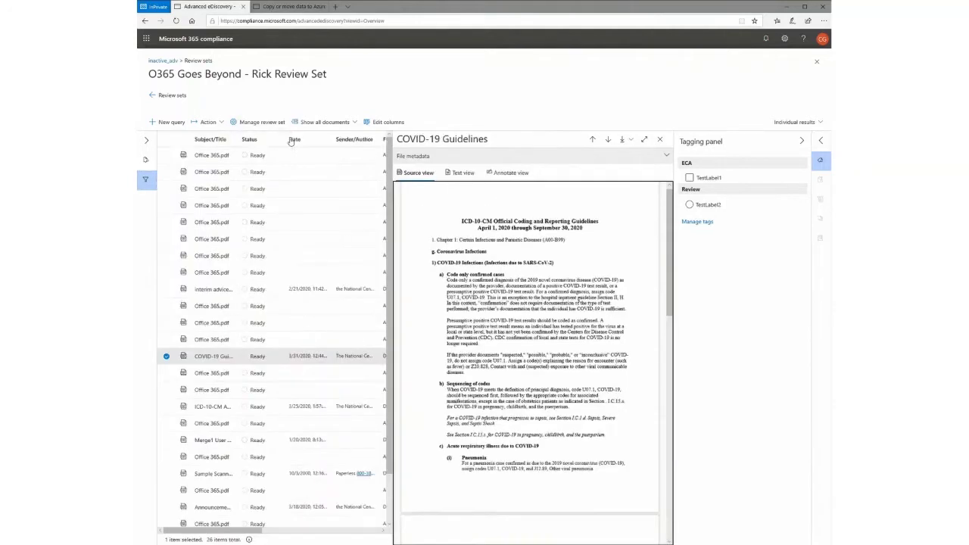
{"action": "left_click", "coordinate": [803, 142]}
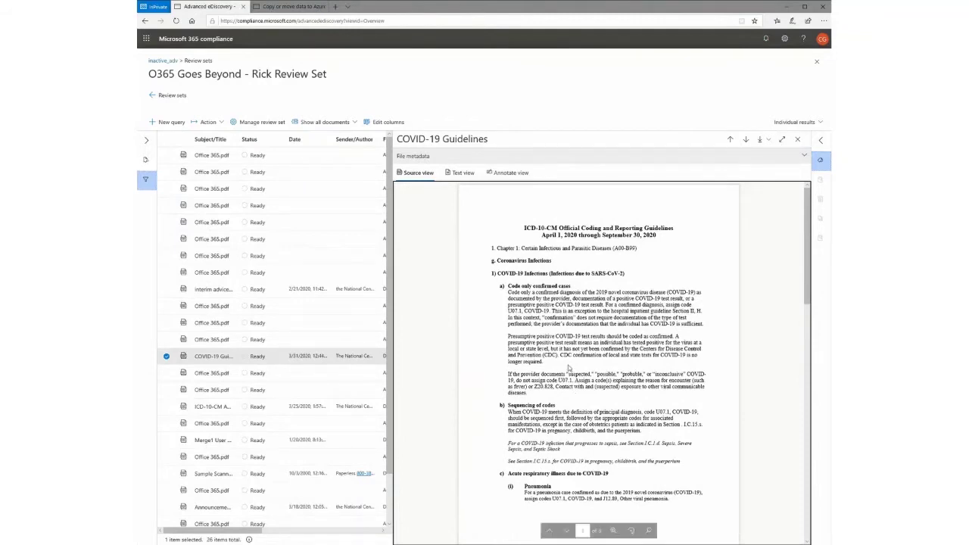
{"action": "scroll", "coordinate": [565, 363], "scroll_direction": "down", "scroll_amount": 3}
{"action": "scroll", "coordinate": [564, 357], "scroll_direction": "up", "scroll_amount": 3}
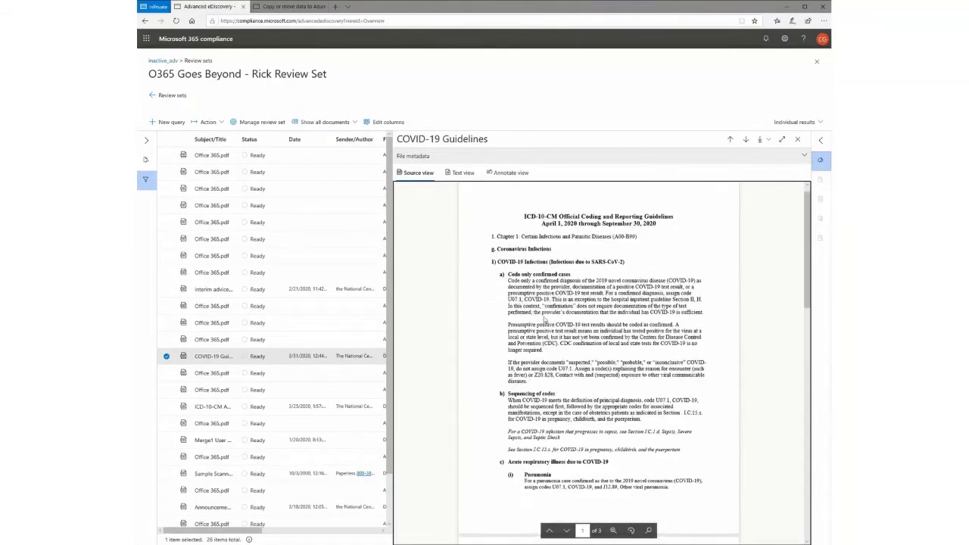
In the annotate view, cover the text block beneath the title on page 1 with a large area redaction
{"action": "left_click", "coordinate": [511, 173]}
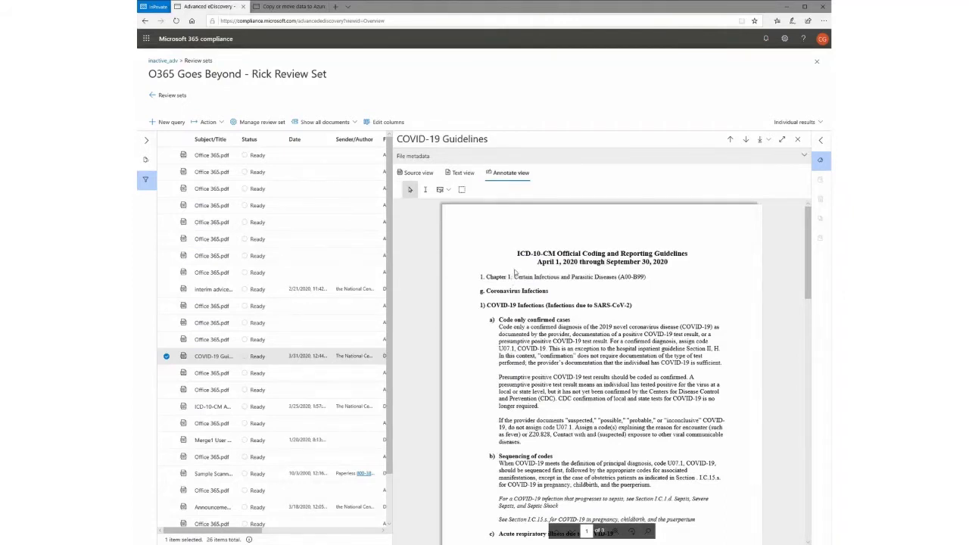
{"action": "left_click", "coordinate": [450, 190]}
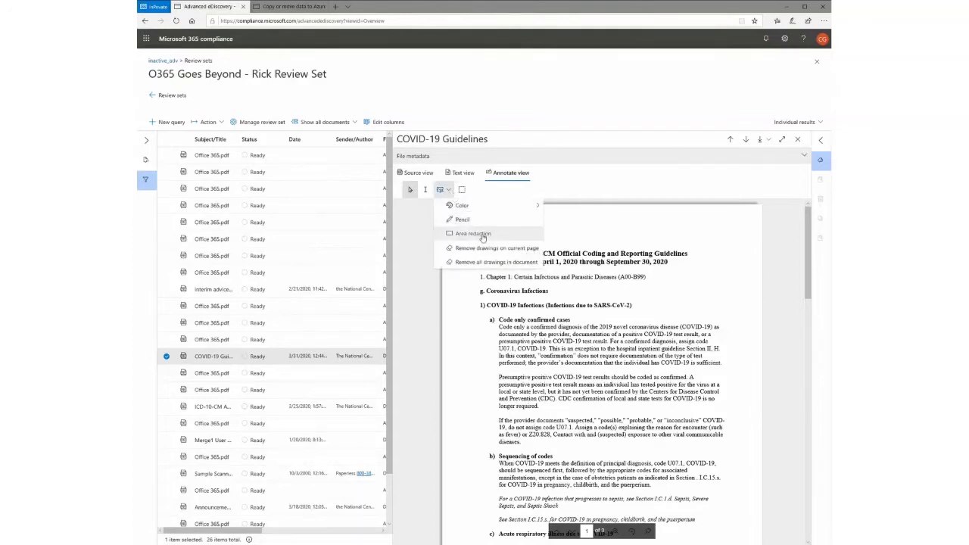
{"action": "left_click", "coordinate": [472, 234]}
{"action": "left_click_drag", "start_coordinate": [472, 268], "coordinate": [736, 418]}
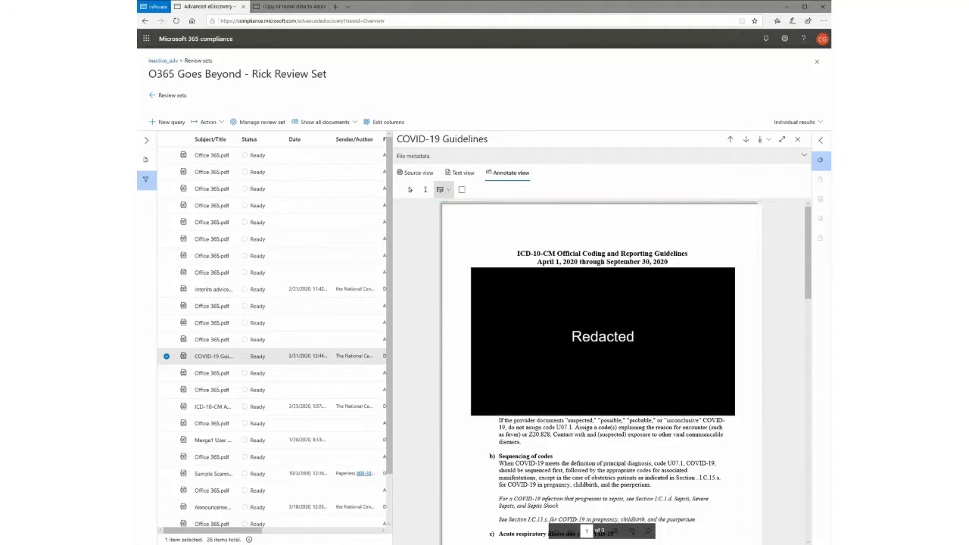
{"action": "left_click", "coordinate": [450, 190]}
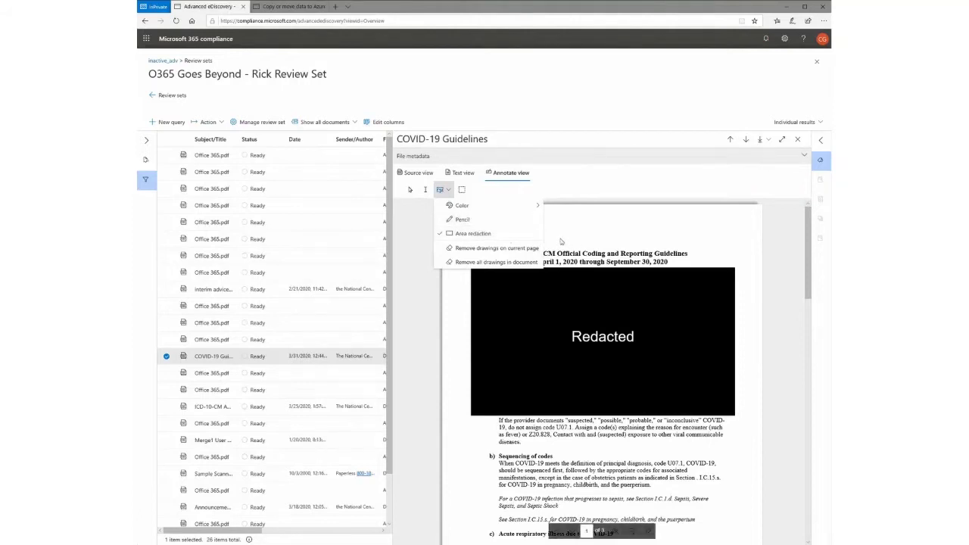
{"action": "left_click", "coordinate": [591, 251]}
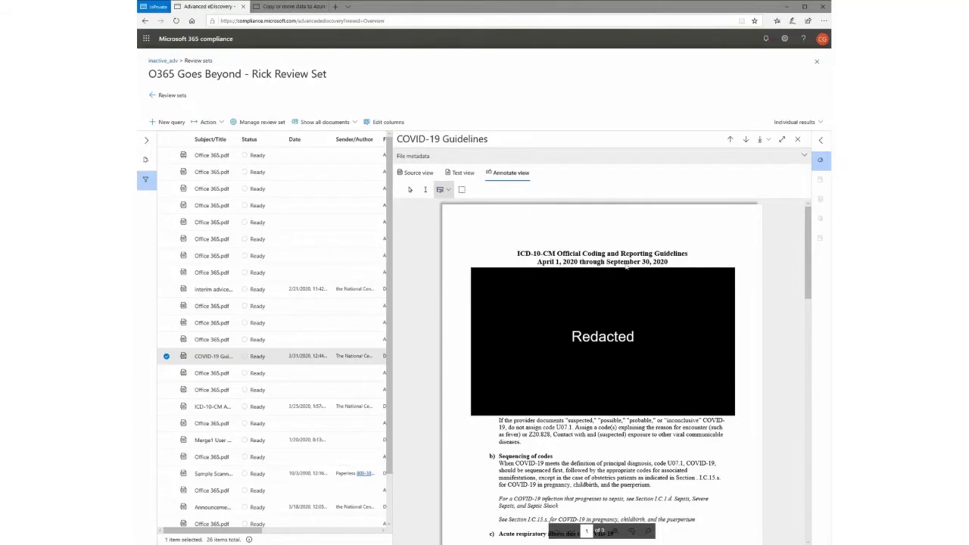
{"action": "left_click", "coordinate": [451, 191]}
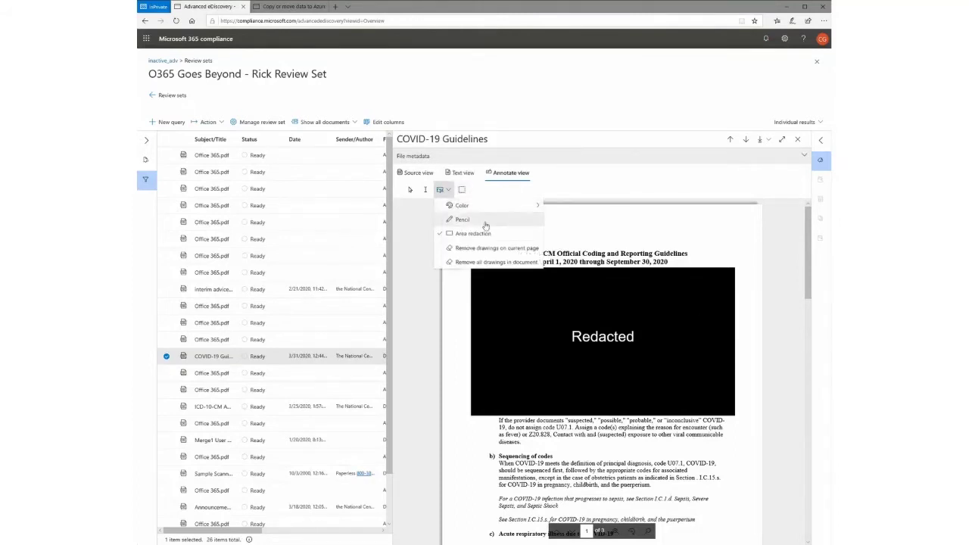
{"action": "left_click", "coordinate": [589, 237]}
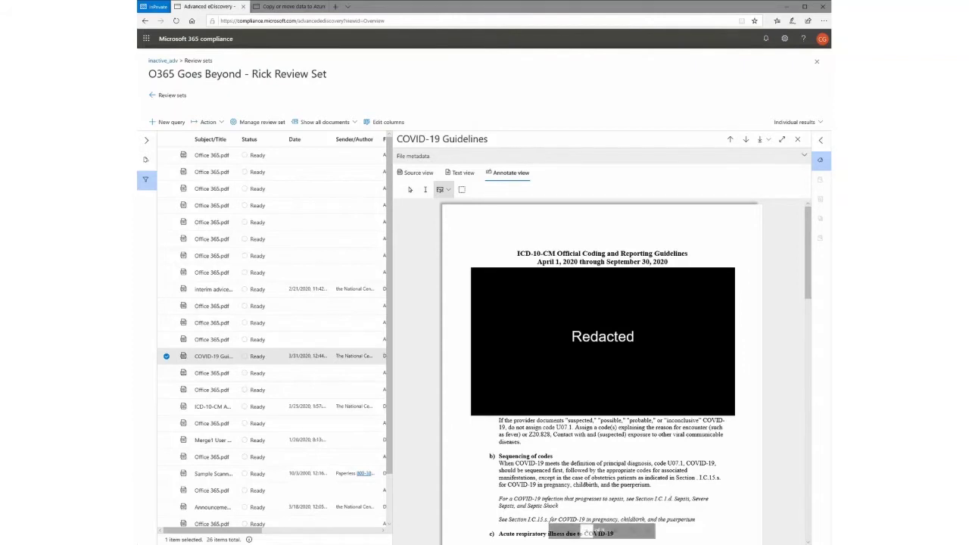
Remove the drawings on the current page of the COVID-19 Guidelines document
{"action": "left_click", "coordinate": [449, 192]}
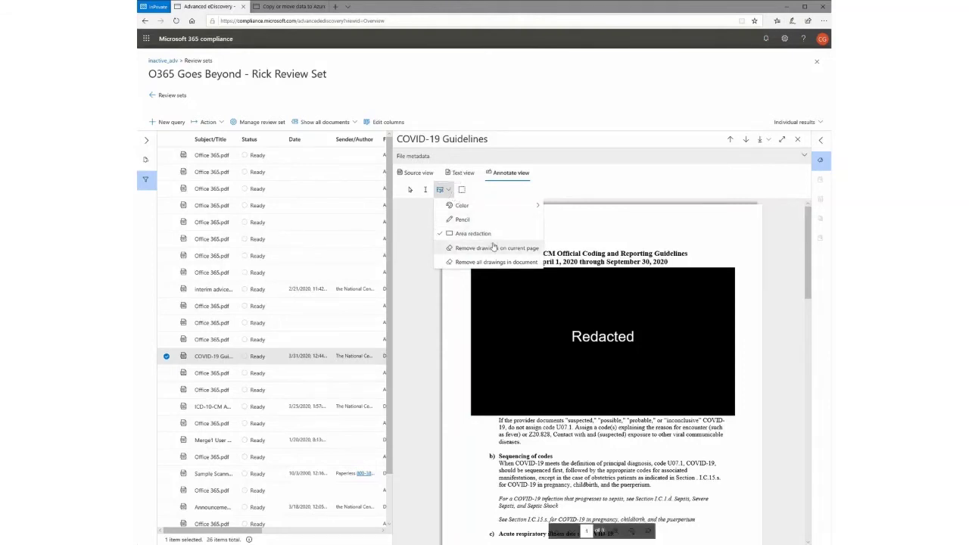
{"action": "left_click", "coordinate": [496, 249]}
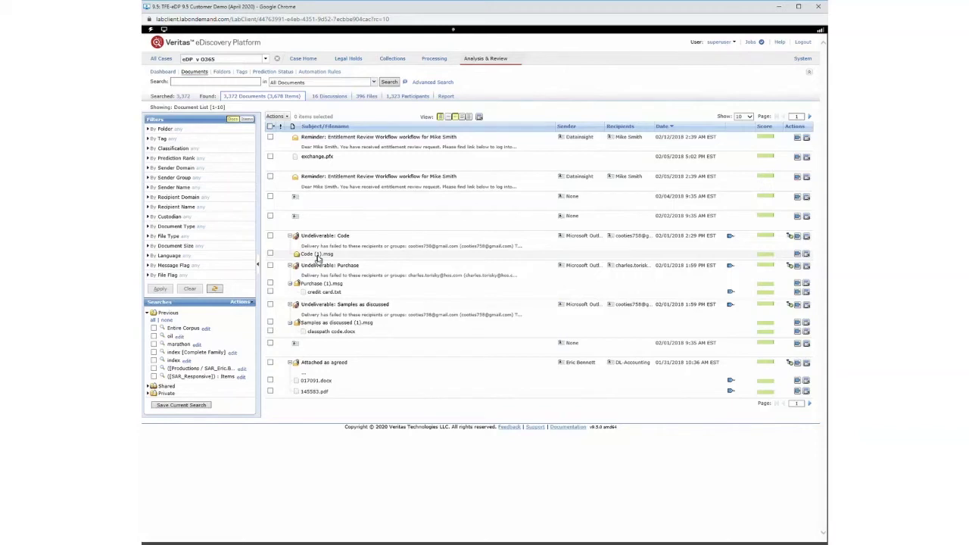
In the Veritas eDiscovery Platform, open the Car Show discussion thread and view its forwarded message
{"action": "left_click", "coordinate": [318, 97]}
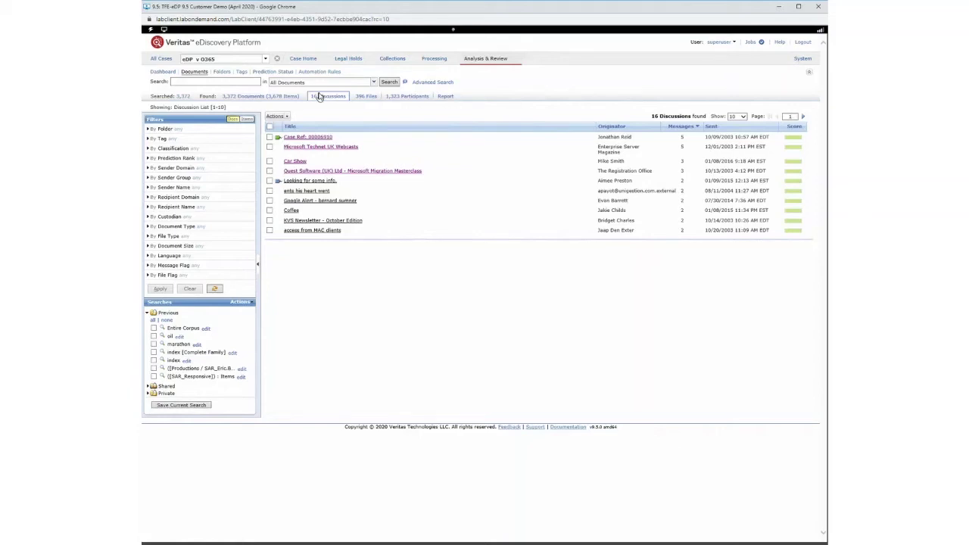
{"action": "left_click", "coordinate": [300, 163]}
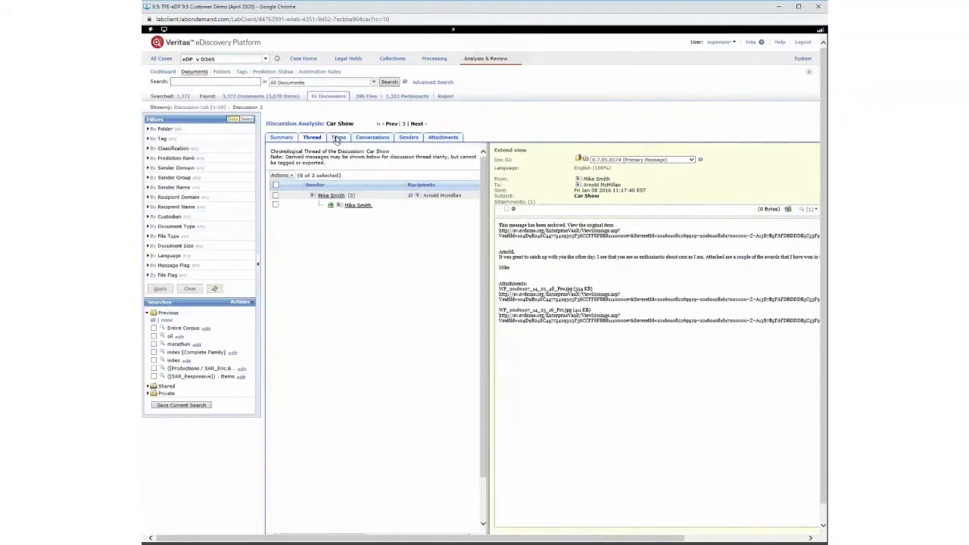
{"action": "left_click", "coordinate": [359, 209]}
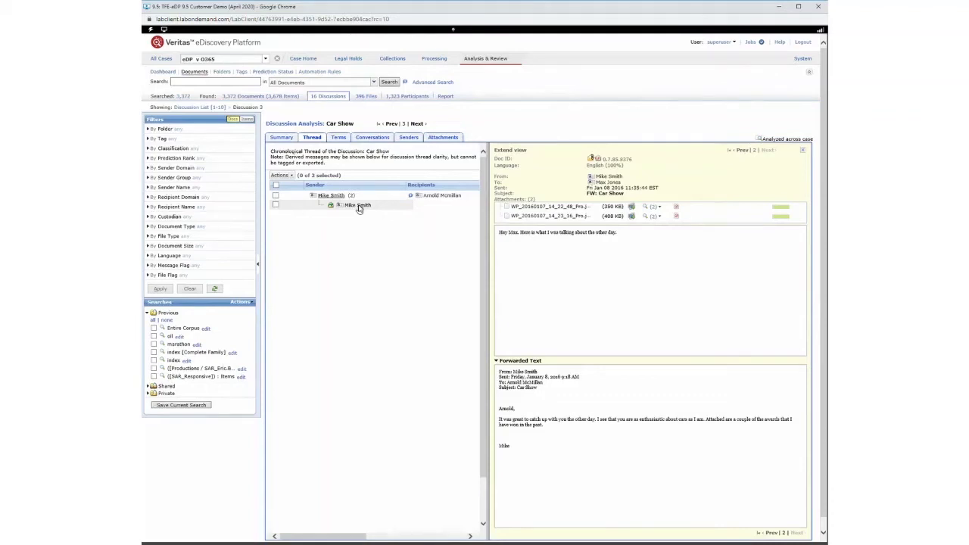
Return to the full document list and filter it by file type to show only Adobe Acrobat PDF files
{"action": "left_click", "coordinate": [267, 96]}
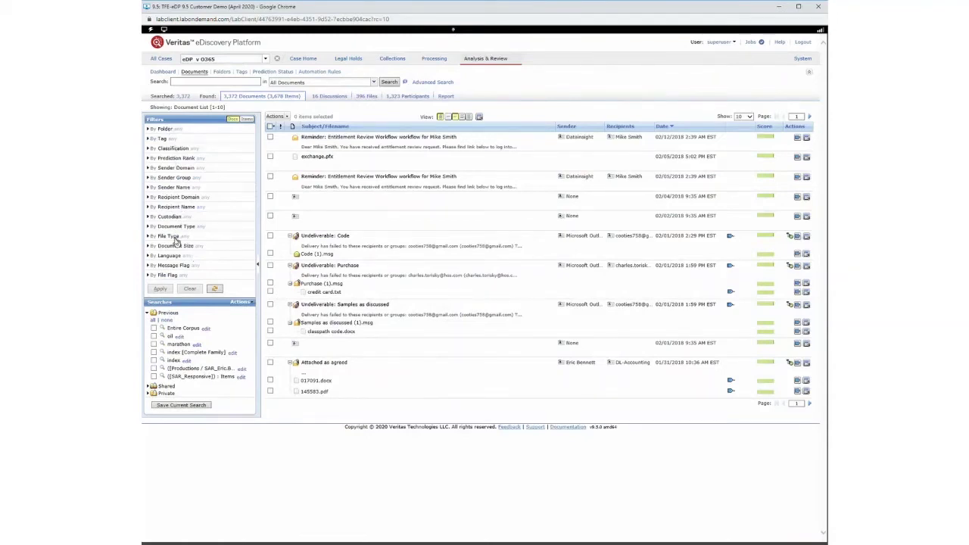
{"action": "left_click", "coordinate": [173, 238]}
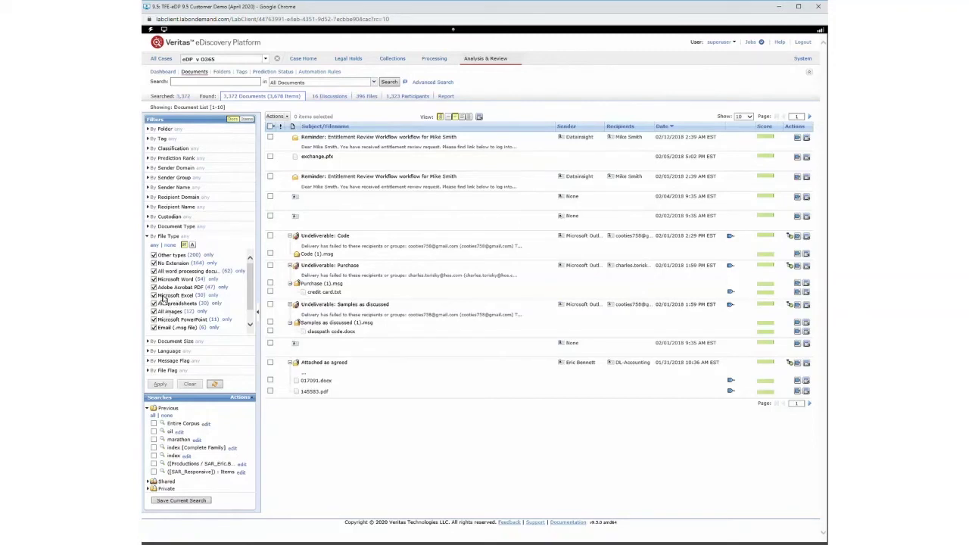
{"action": "left_click", "coordinate": [211, 288]}
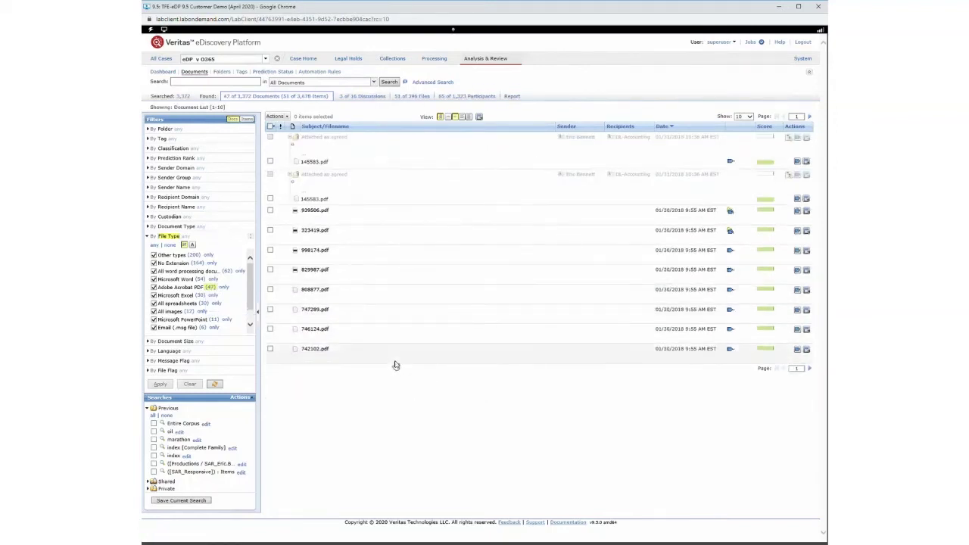
Preview both copies of 145583.pdf and open the first copy in the document review and redaction view
{"action": "left_click", "coordinate": [327, 200]}
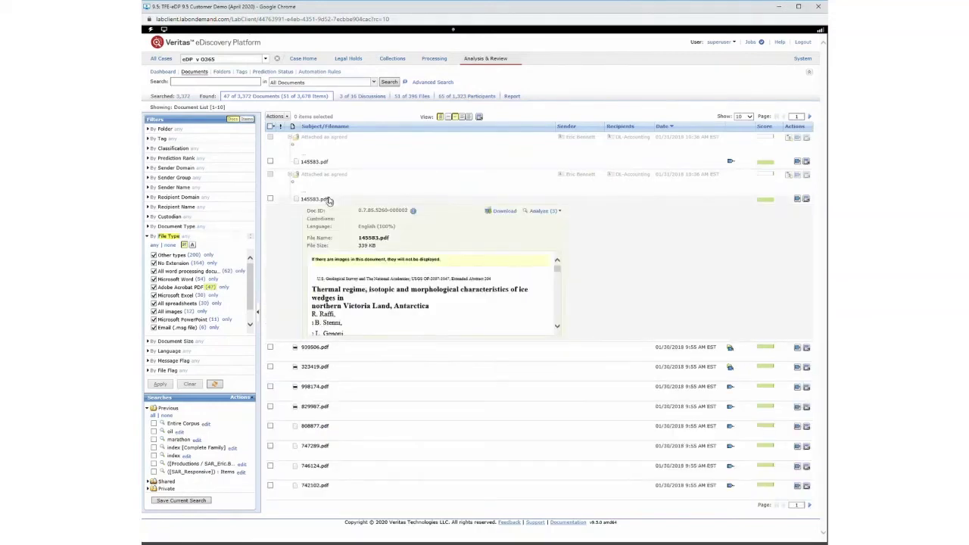
{"action": "left_click", "coordinate": [322, 163]}
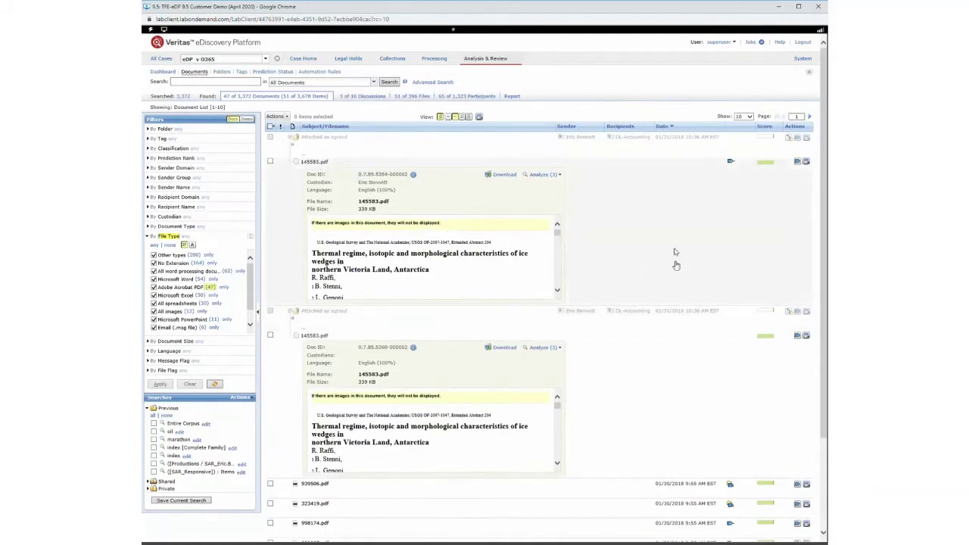
{"action": "left_click", "coordinate": [807, 164]}
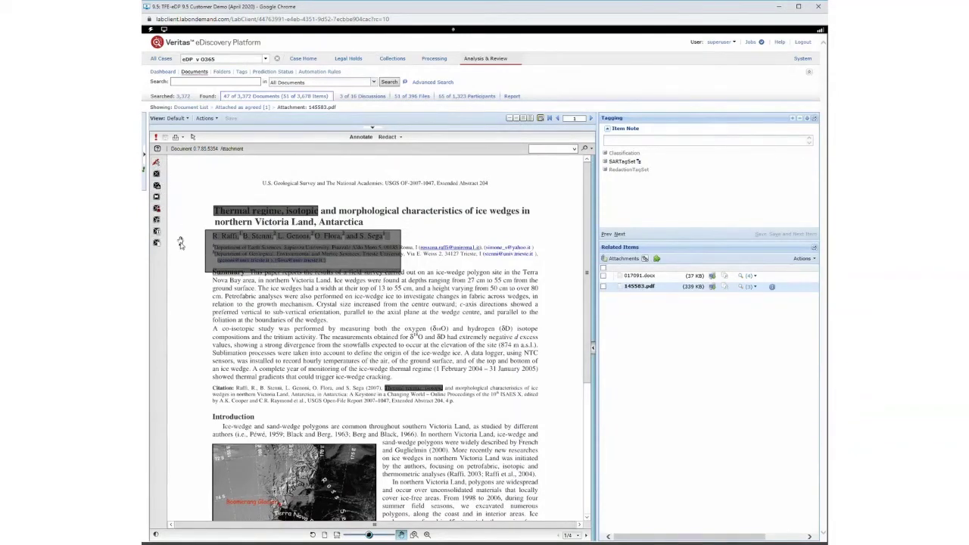
Redact the start of the co-isotopic study paragraph with a rectangle and the summary text from "ground surface" to "13 to 55 cm" with text redaction
{"action": "left_click", "coordinate": [156, 175]}
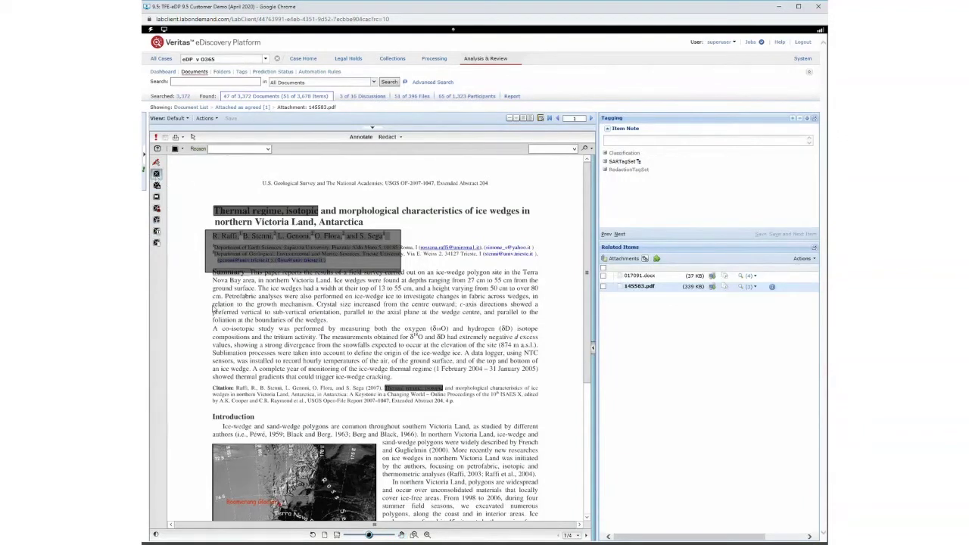
{"action": "left_click_drag", "start_coordinate": [215, 324], "coordinate": [457, 333]}
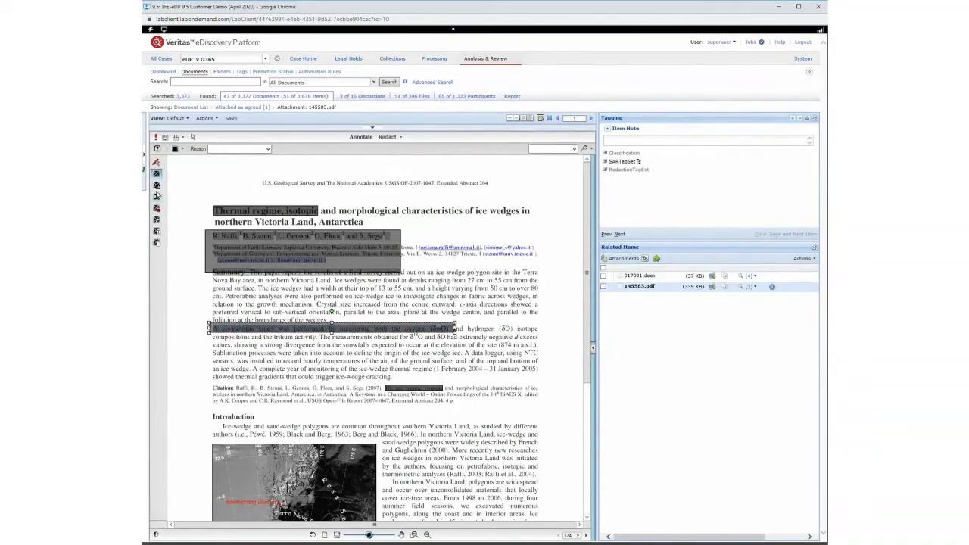
{"action": "left_click", "coordinate": [157, 186]}
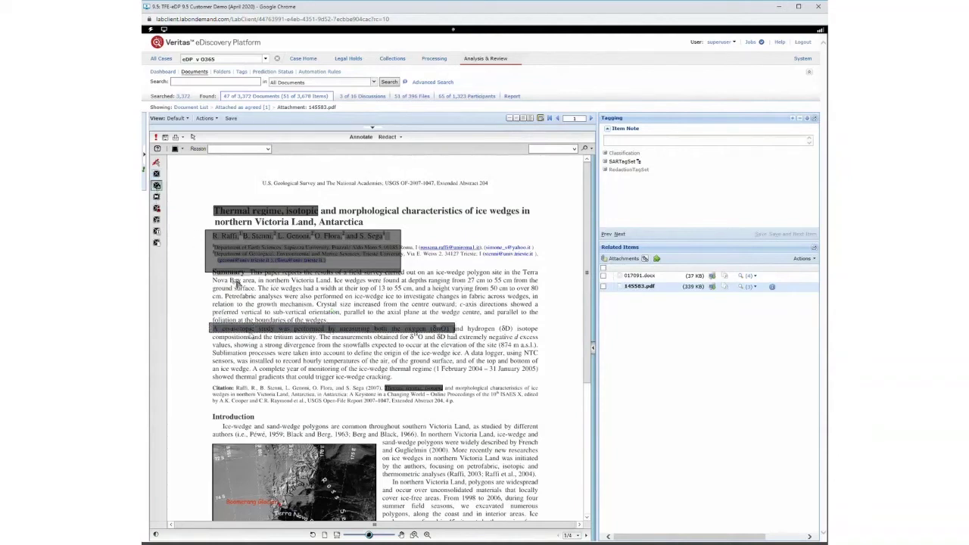
{"action": "left_click_drag", "start_coordinate": [214, 290], "coordinate": [415, 289]}
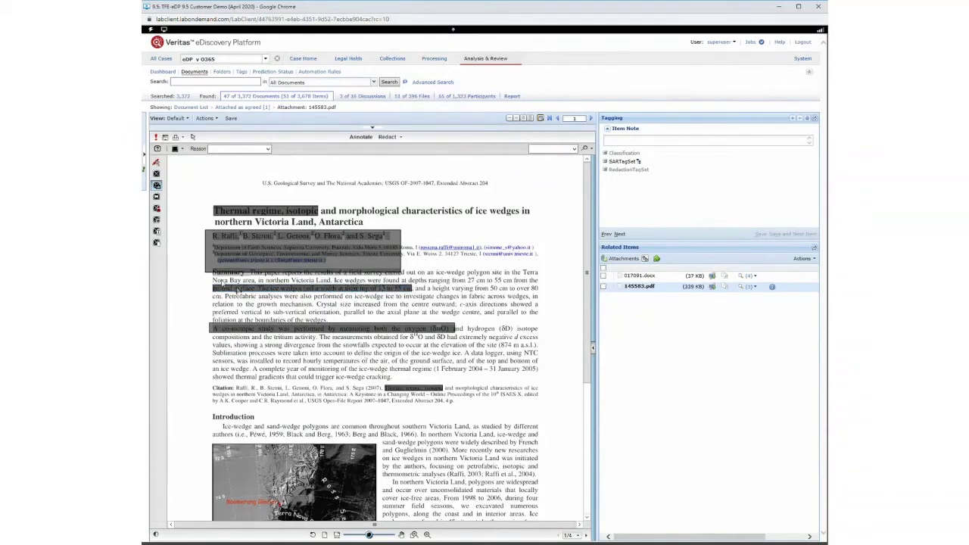
Set the redaction reason to PII and unredact the line of e-mail addresses inside the redacted author block
{"action": "left_click", "coordinate": [268, 150]}
{"action": "type", "text": "PII"}
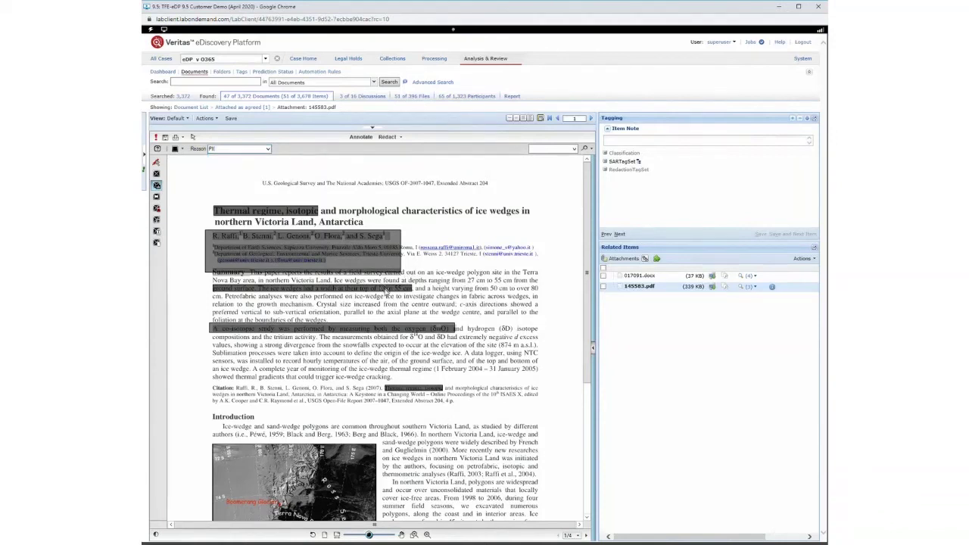
{"action": "left_click", "coordinate": [156, 197]}
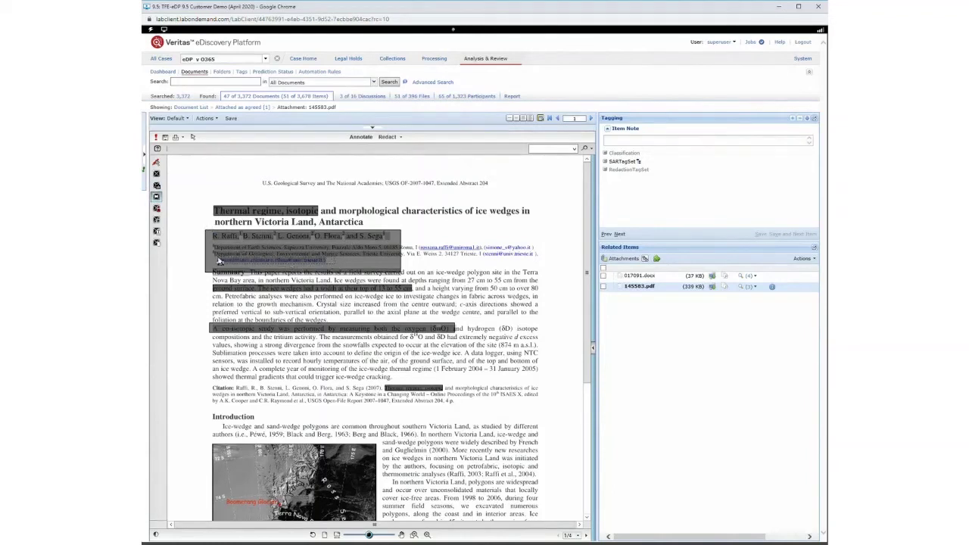
{"action": "mouse_move", "coordinate": [219, 262]}
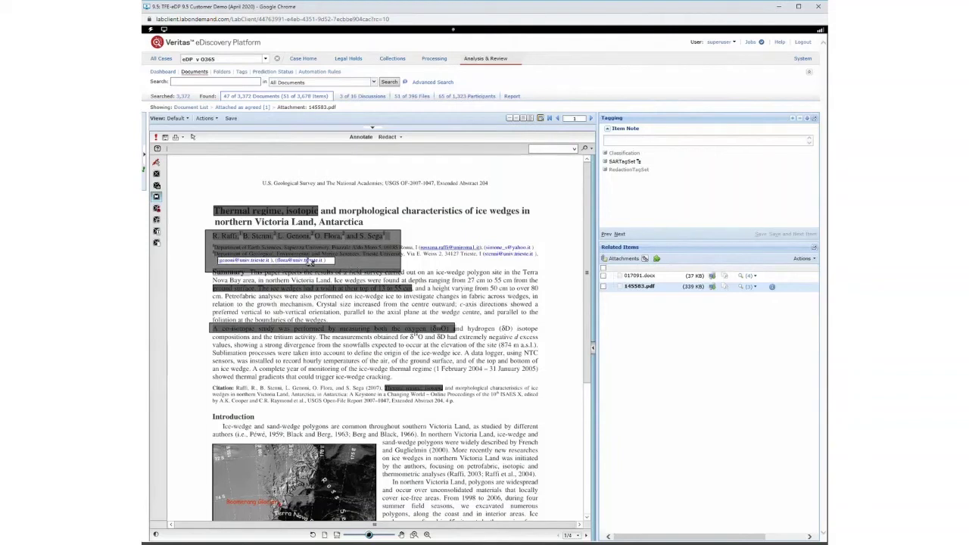
Review the options for redacting privacy information and for Find & Redact, closing each without applying a redaction
{"action": "left_click", "coordinate": [157, 210]}
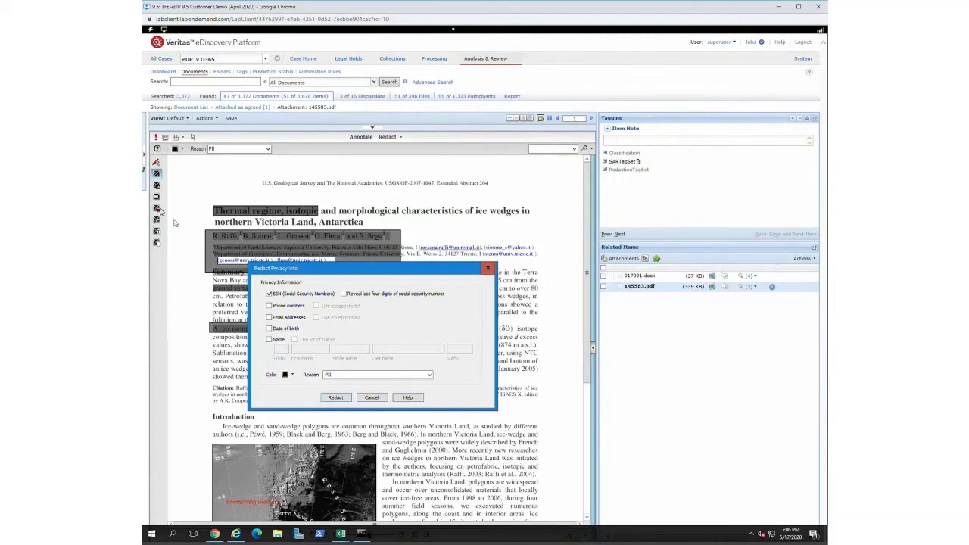
{"action": "left_click", "coordinate": [371, 397]}
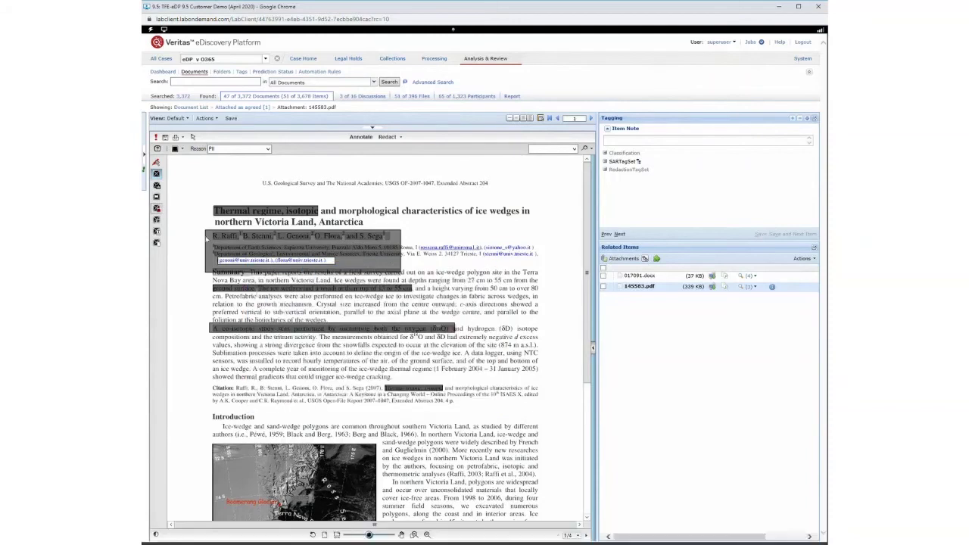
{"action": "left_click", "coordinate": [156, 221]}
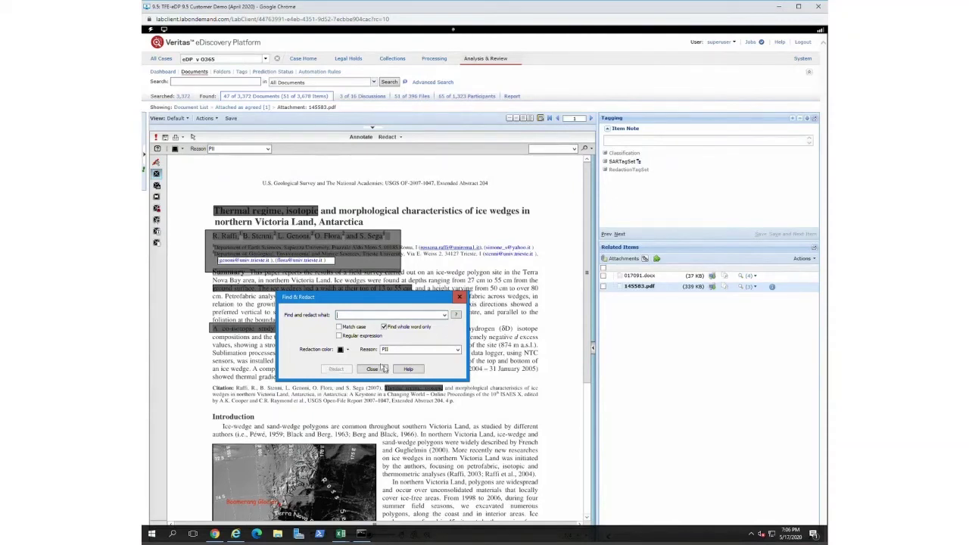
{"action": "left_click", "coordinate": [382, 368]}
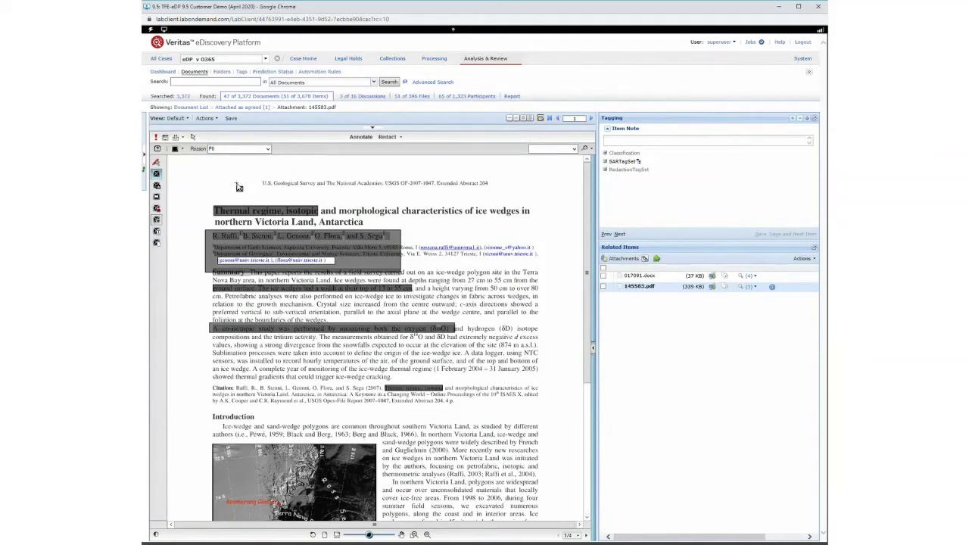
Return to the document list, saving the changes to the current markup, and open the bulk redaction settings
{"action": "left_click", "coordinate": [182, 108]}
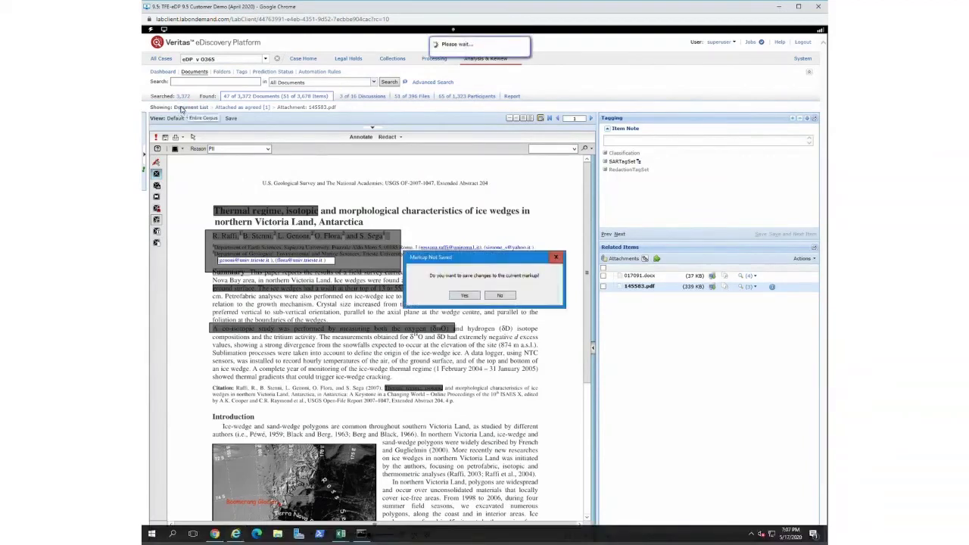
{"action": "left_click", "coordinate": [468, 296]}
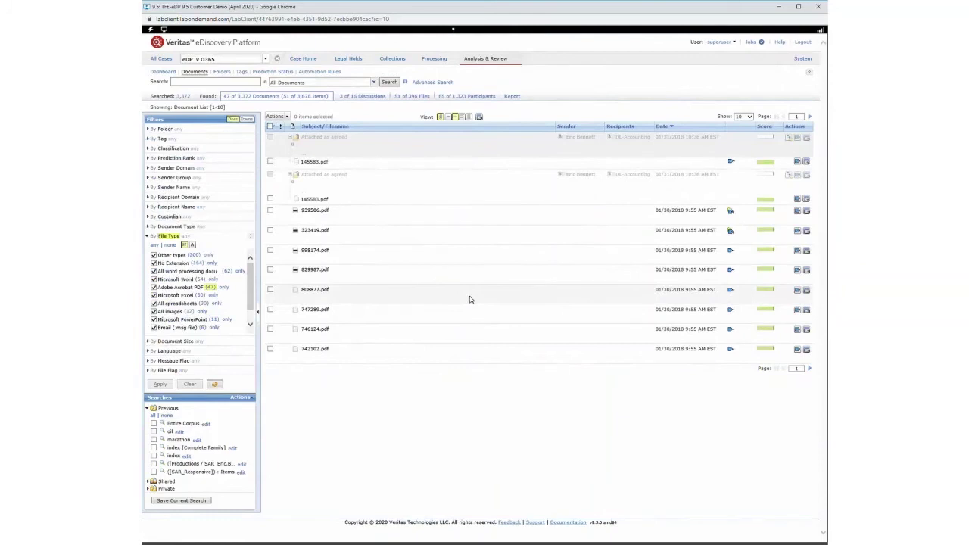
{"action": "left_click", "coordinate": [287, 116]}
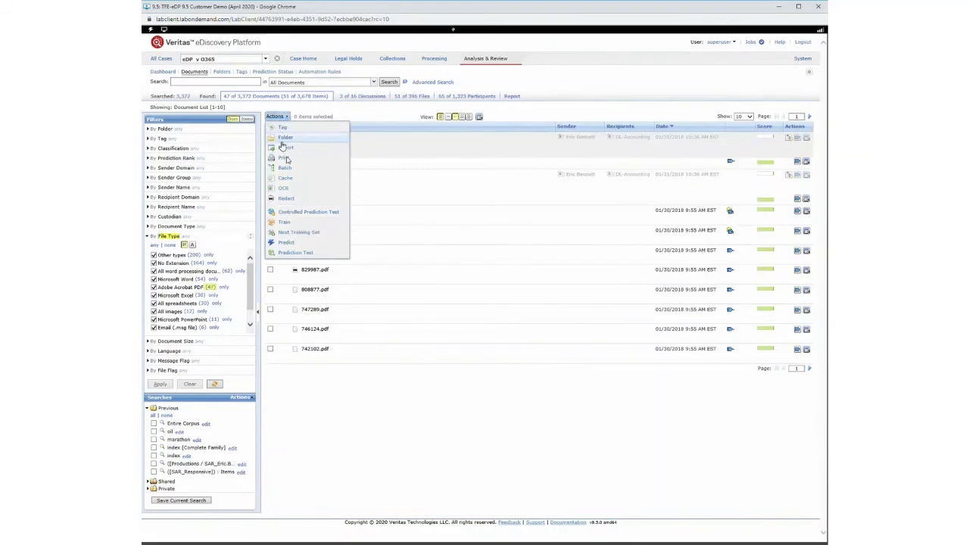
{"action": "left_click", "coordinate": [285, 198]}
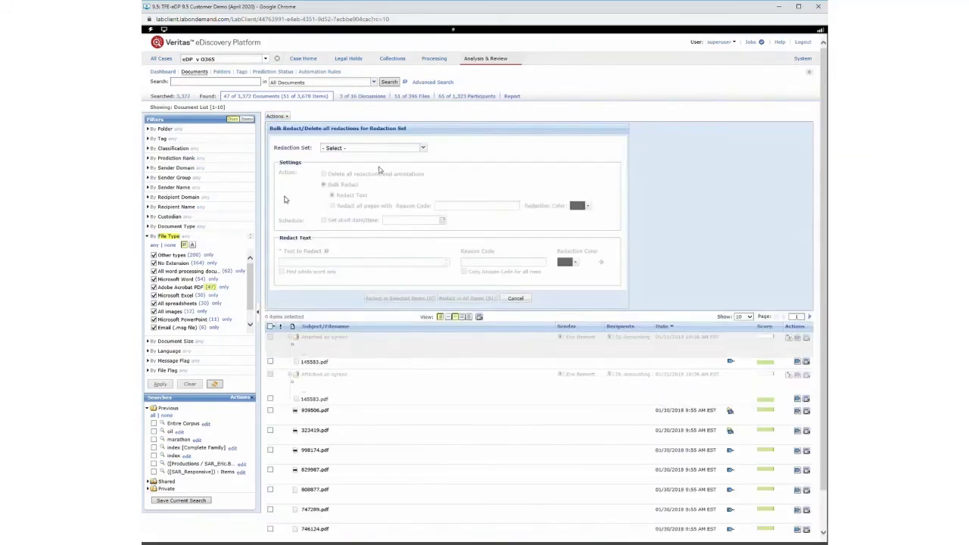
Configure bulk text redaction in the SAR_Redaction set for the text "confidential" with reason code PII
{"action": "left_click", "coordinate": [422, 147]}
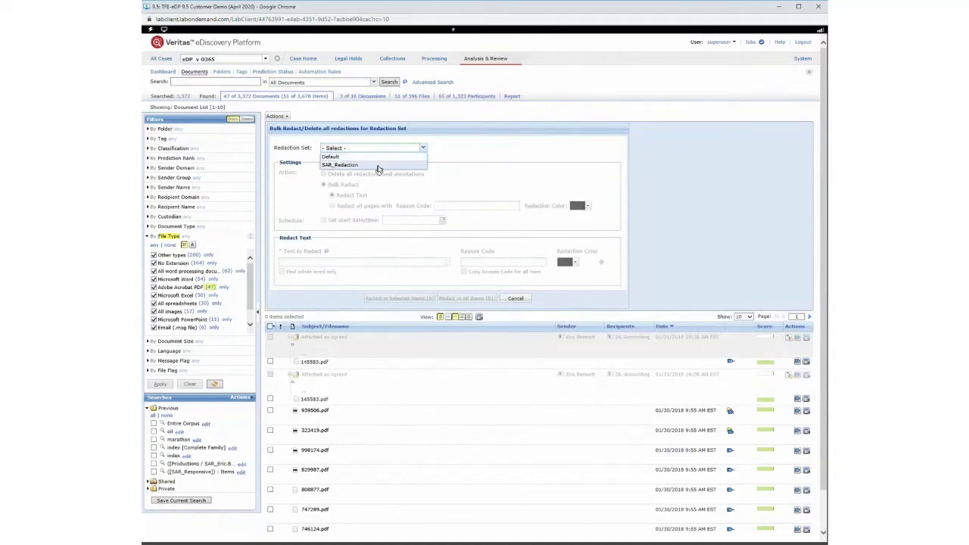
{"action": "left_click", "coordinate": [378, 165]}
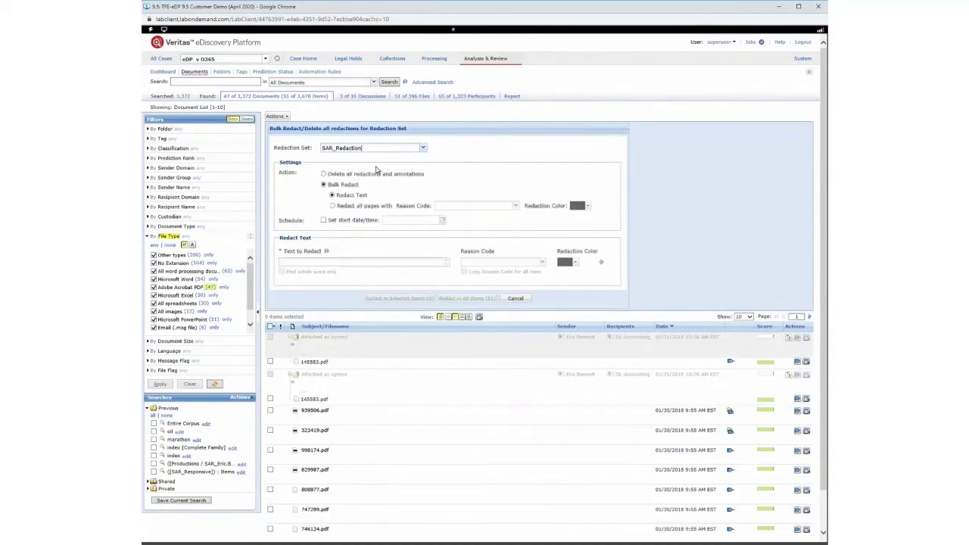
{"action": "left_click", "coordinate": [322, 262]}
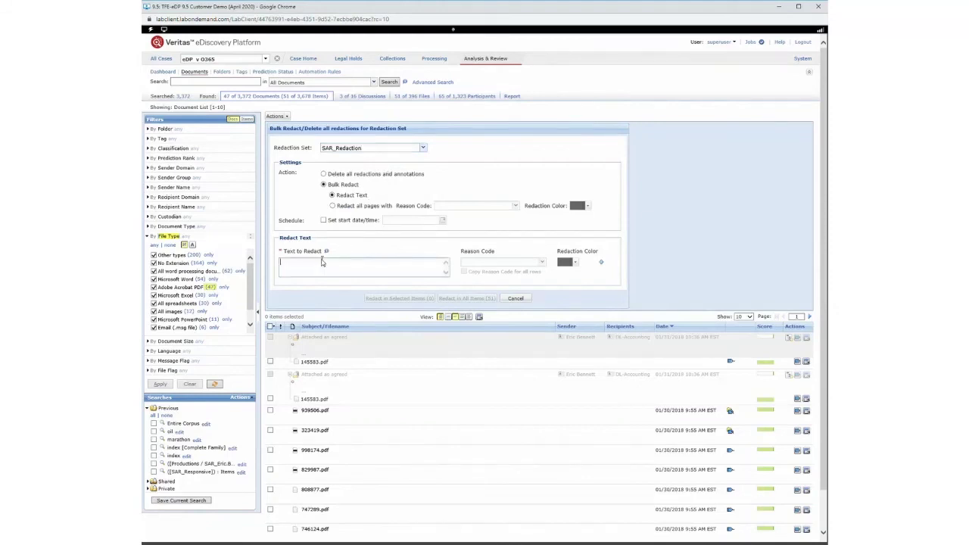
{"action": "type", "text": "confidential"}
{"action": "left_click", "coordinate": [542, 262]}
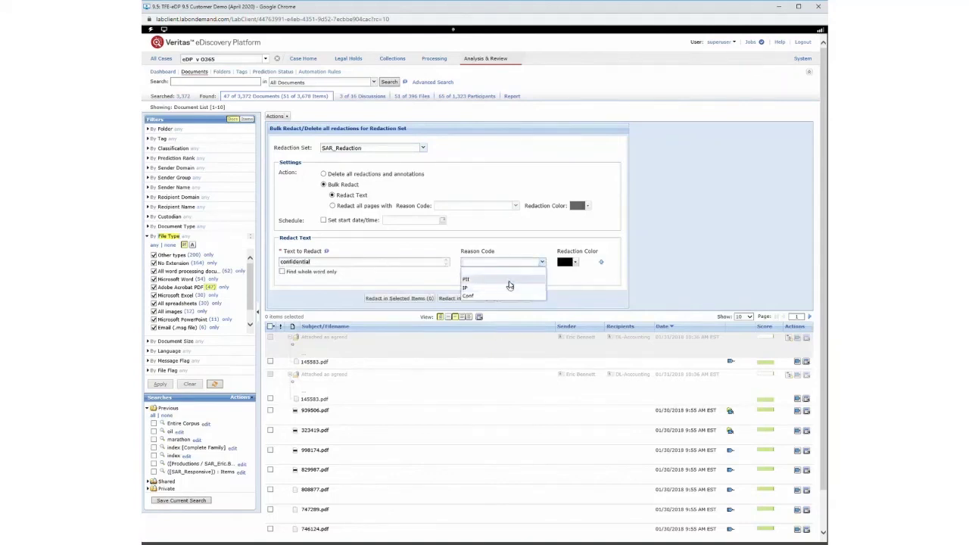
{"action": "left_click", "coordinate": [509, 283]}
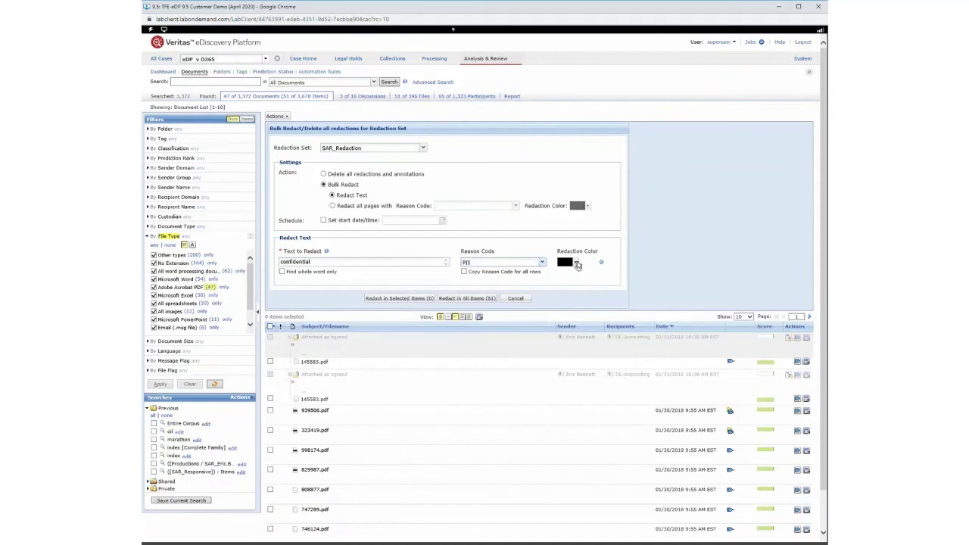